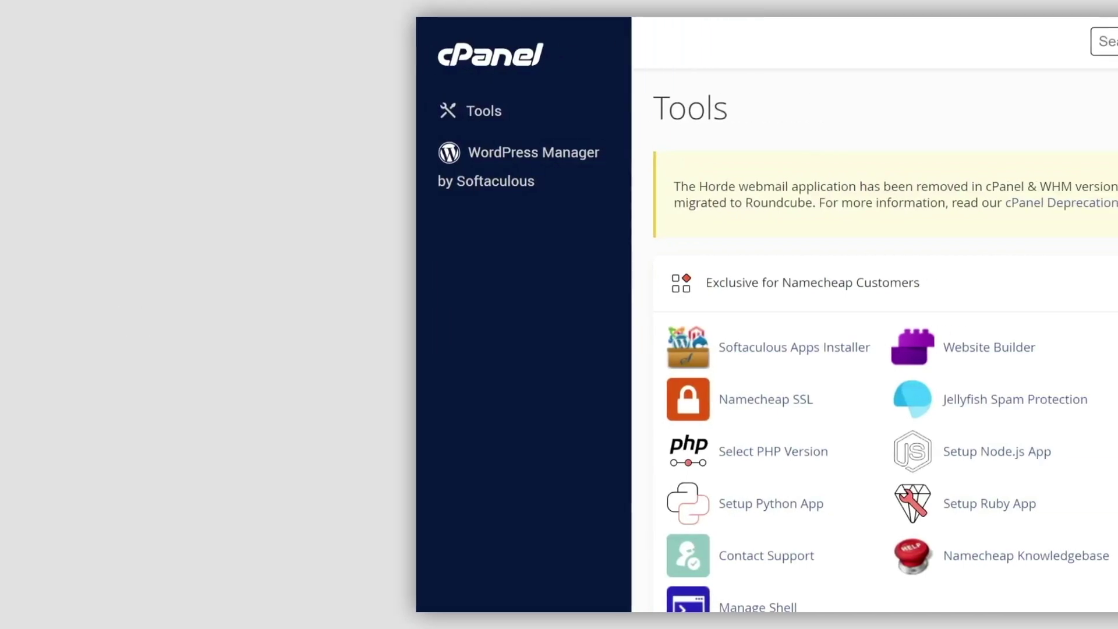
Open the File Manager and view the contents of public_html.
scroll(1069, 177, "down", 10)
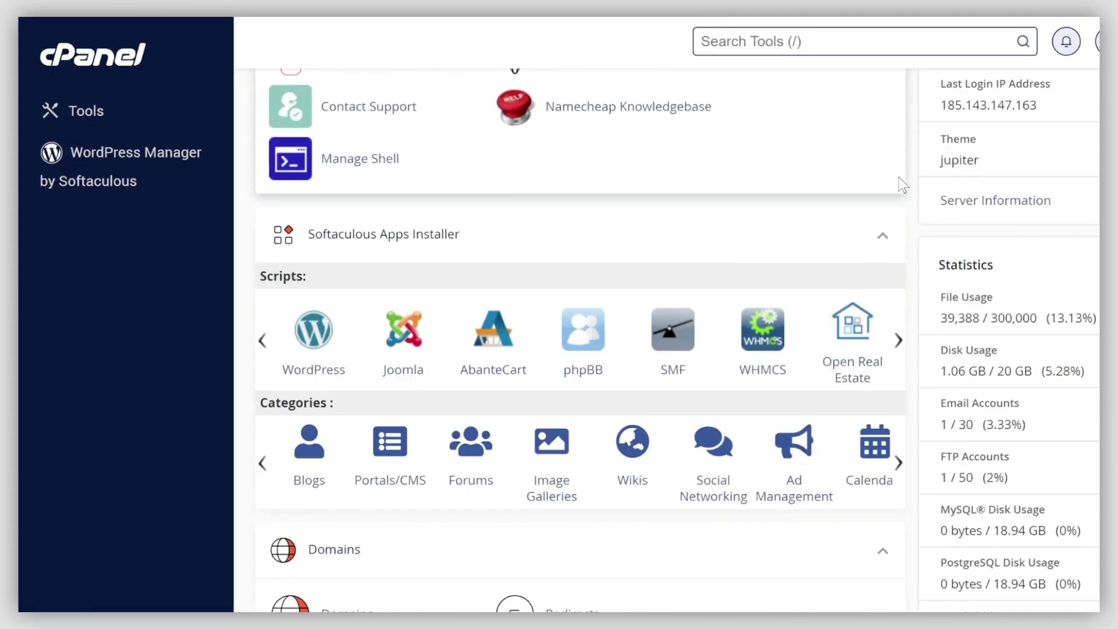
scroll(900, 182, "down", 5)
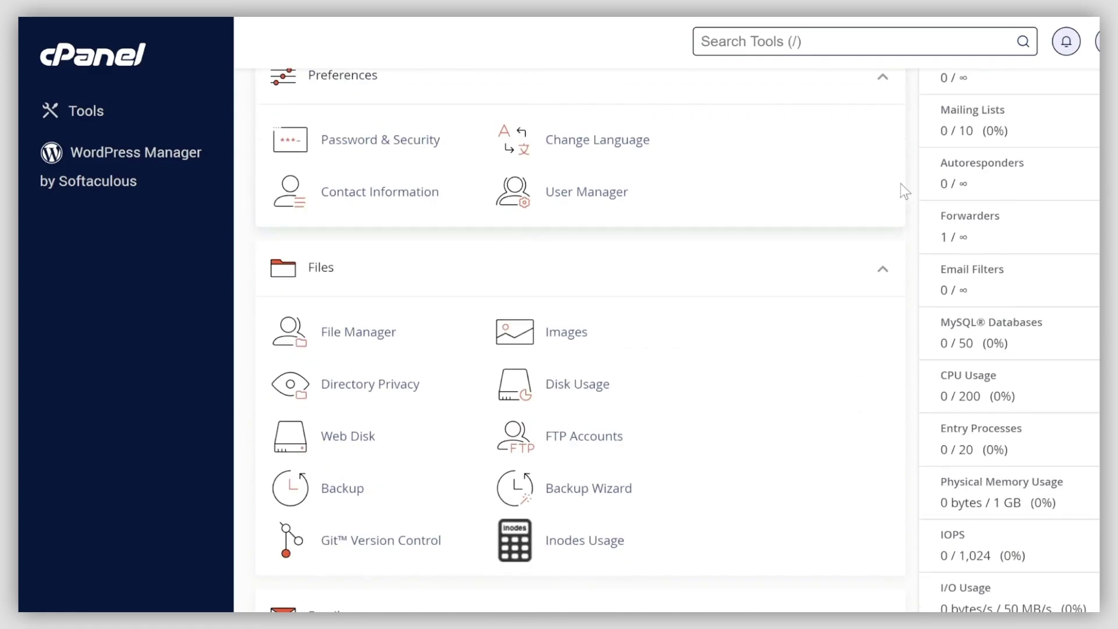
left_click(368, 342)
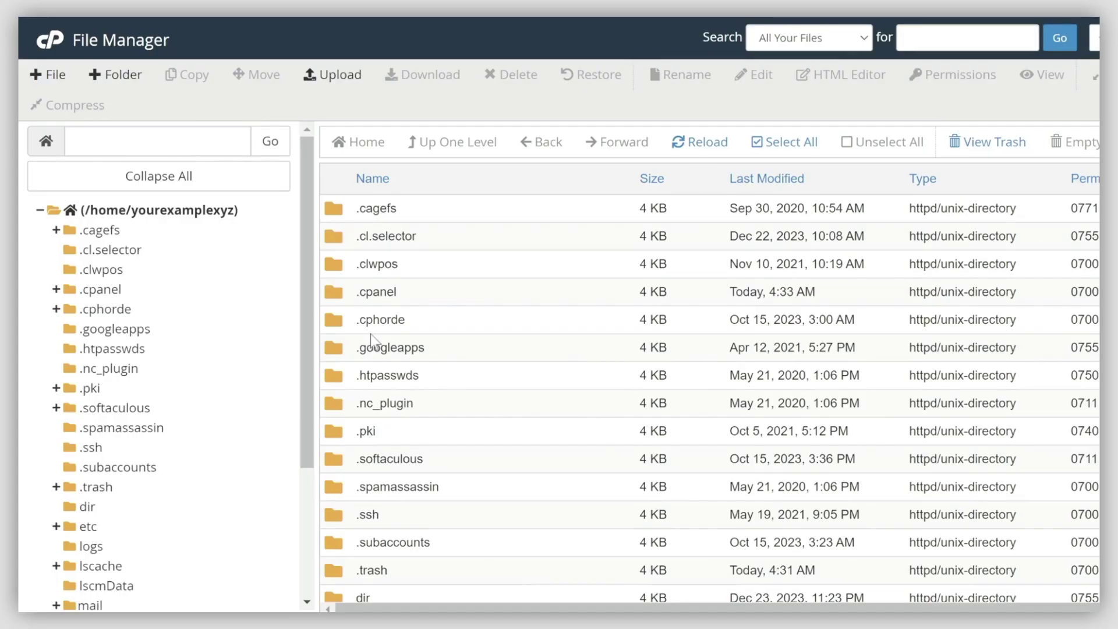
scroll(232, 371, "down", 1)
scroll(231, 373, "down", 3)
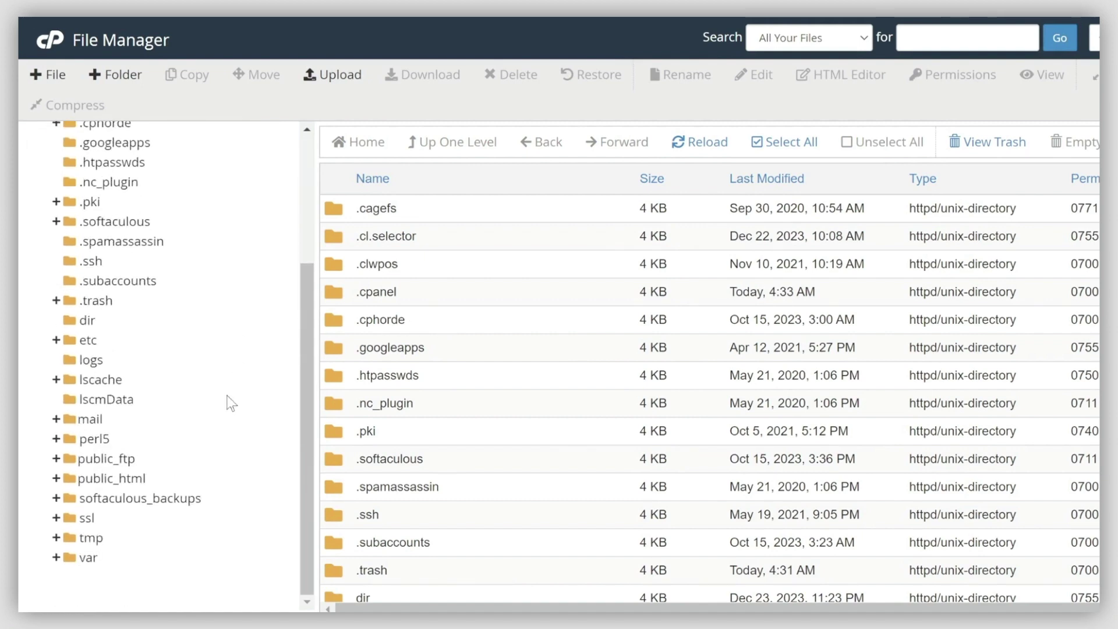
left_click(180, 478)
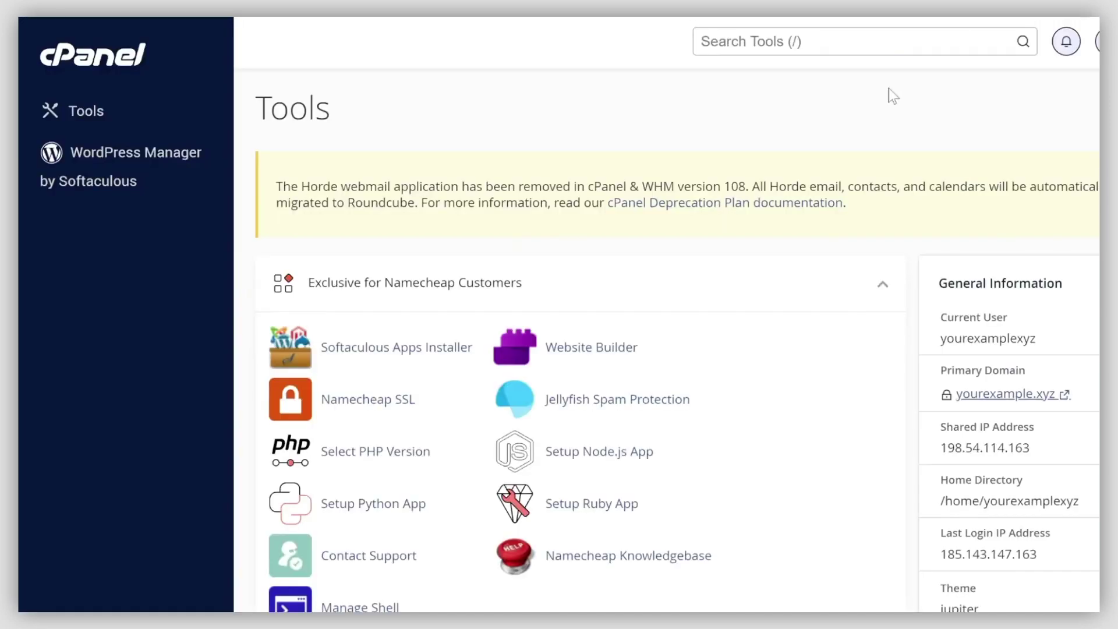
From the Domains list, open the main domain's /public_html document root in File Manager.
scroll(479, 316, "down", 10)
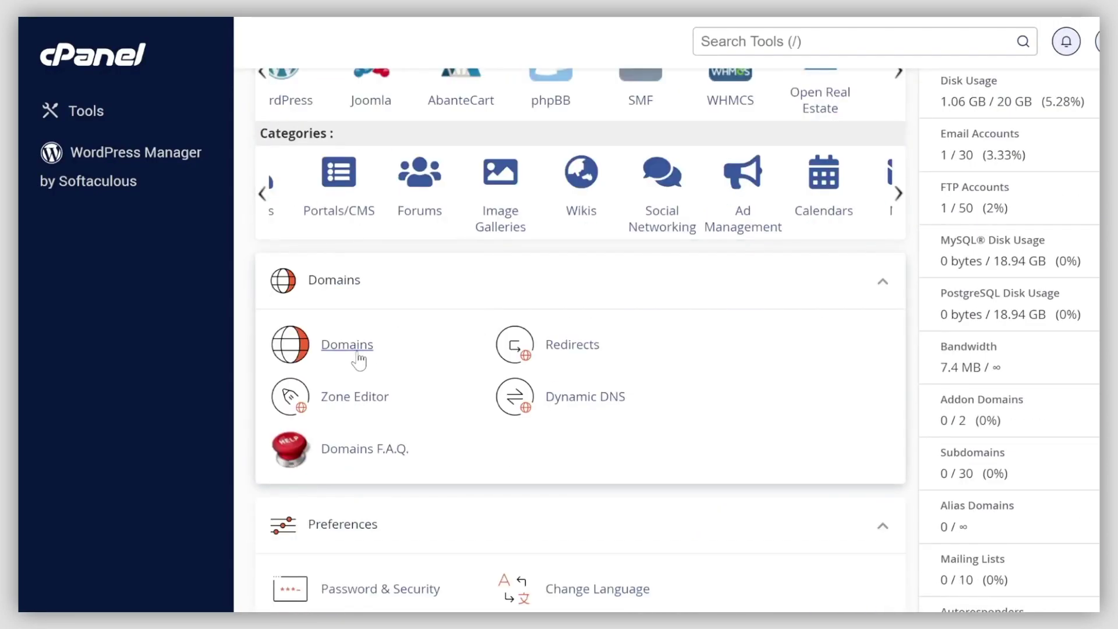
left_click(357, 355)
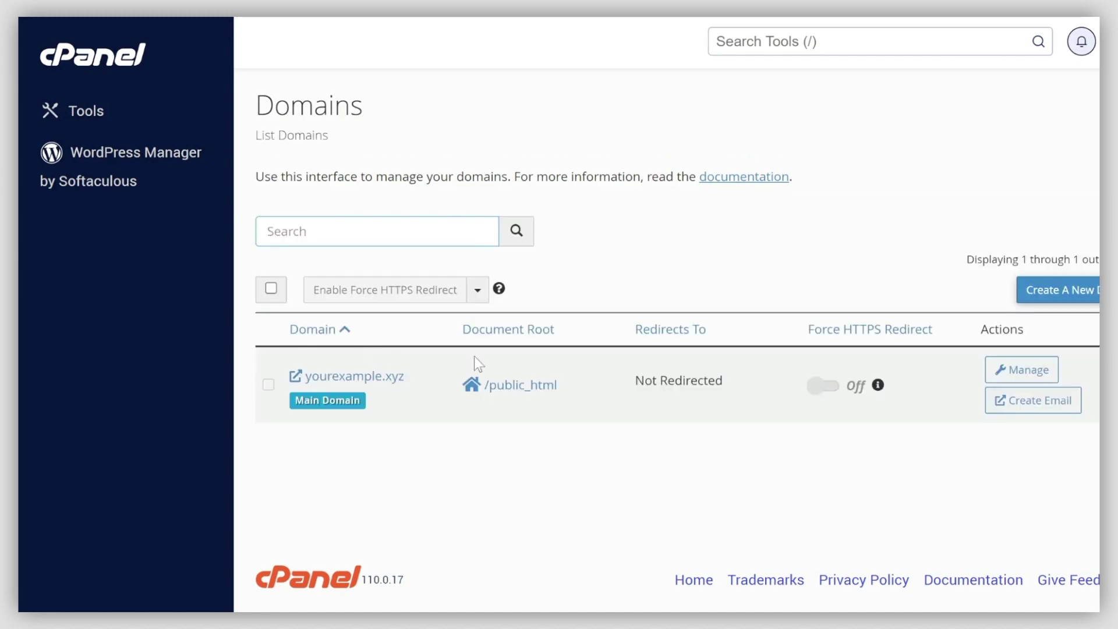
left_click(515, 384)
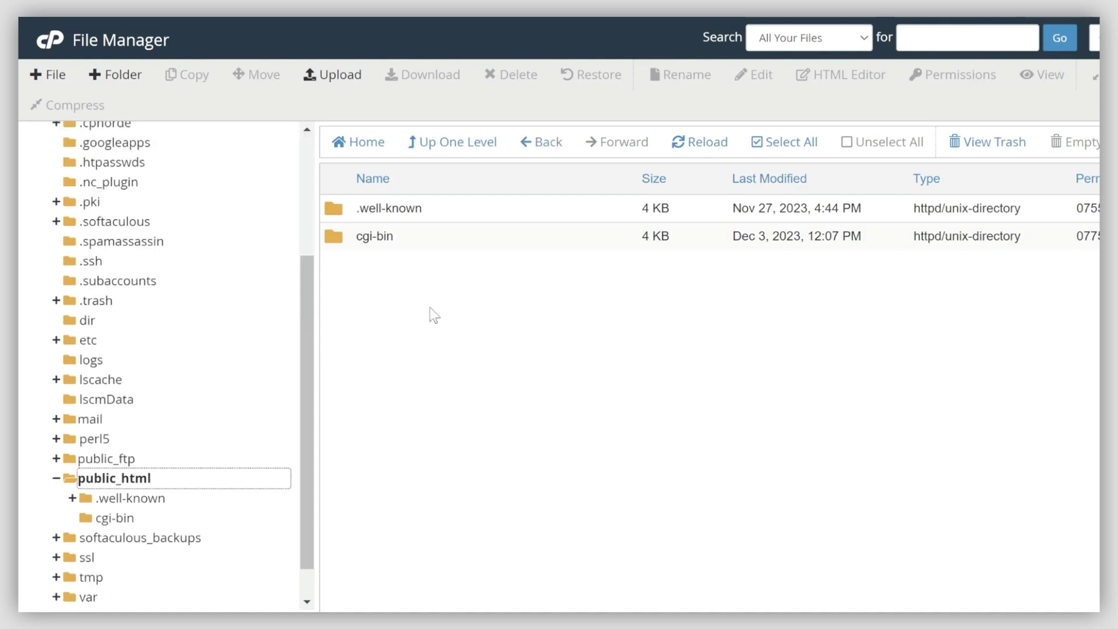
Upload website-files.zip (25.03 MB) into public_html and return to the file listing.
left_click(338, 77)
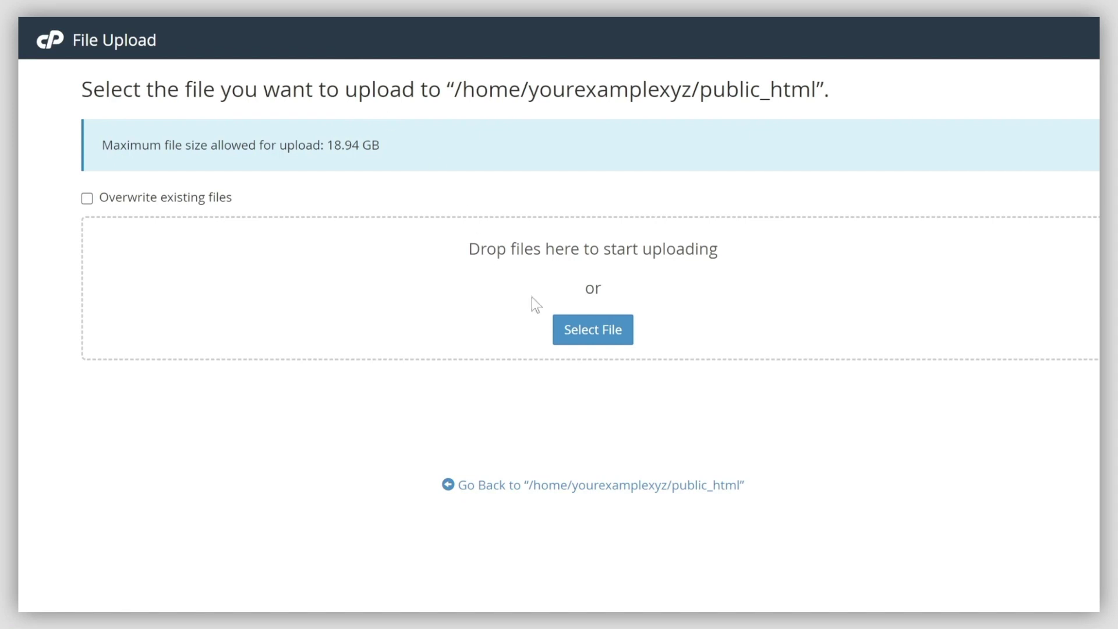
left_click(578, 332)
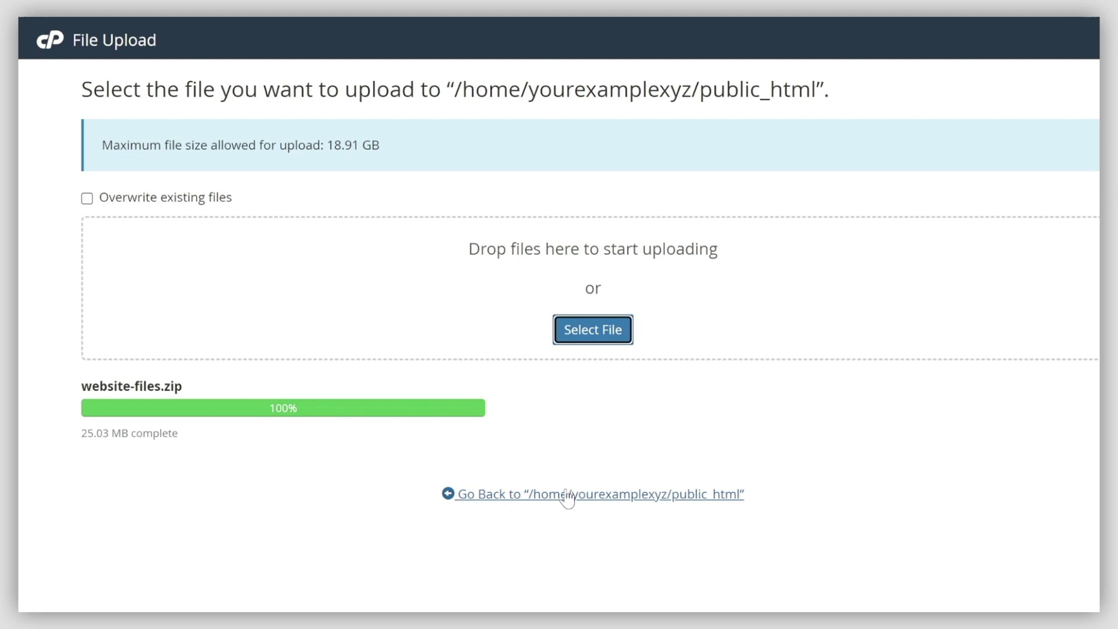
left_click(565, 493)
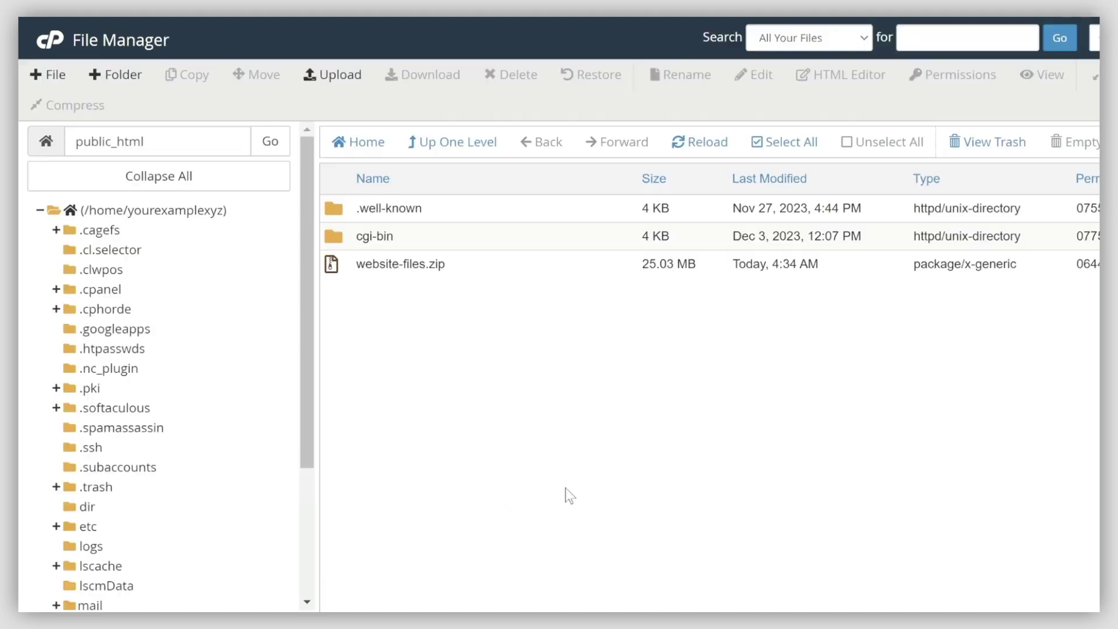
Extract website-files.zip into /public_html, producing wp-admin, wp-content, wp-includes and the WordPress PHP files.
left_click(600, 267)
right_click(600, 268)
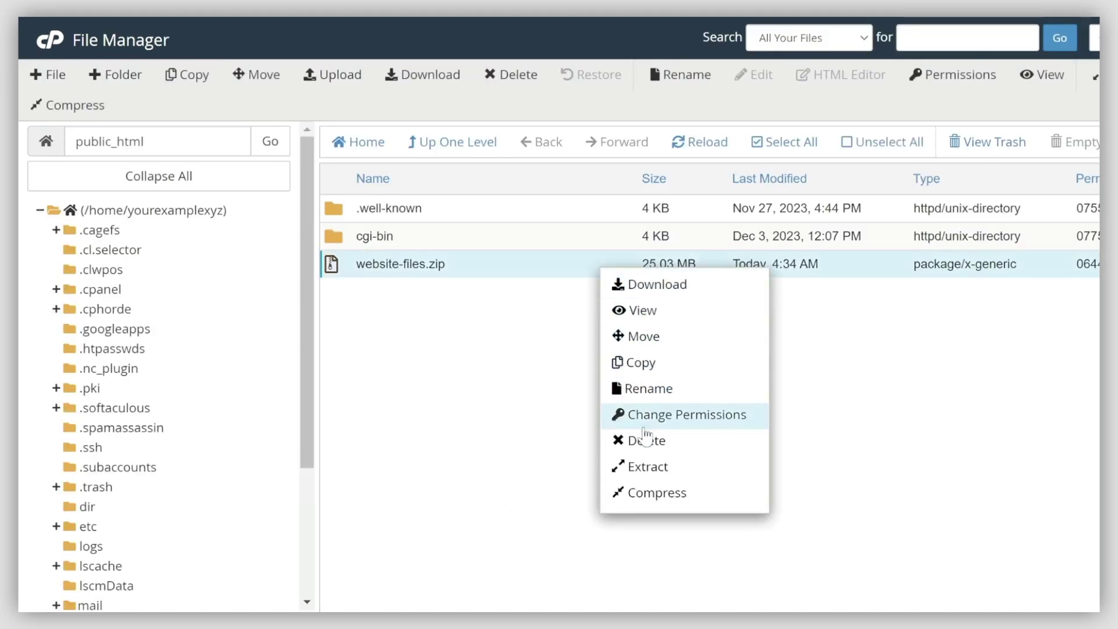
left_click(656, 466)
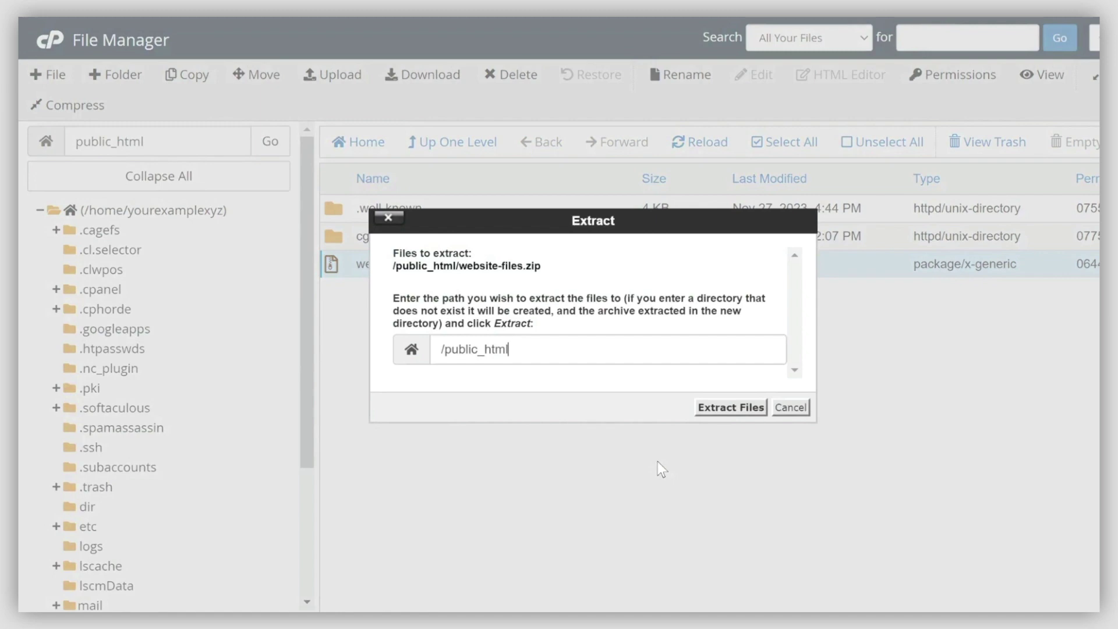
left_click(732, 407)
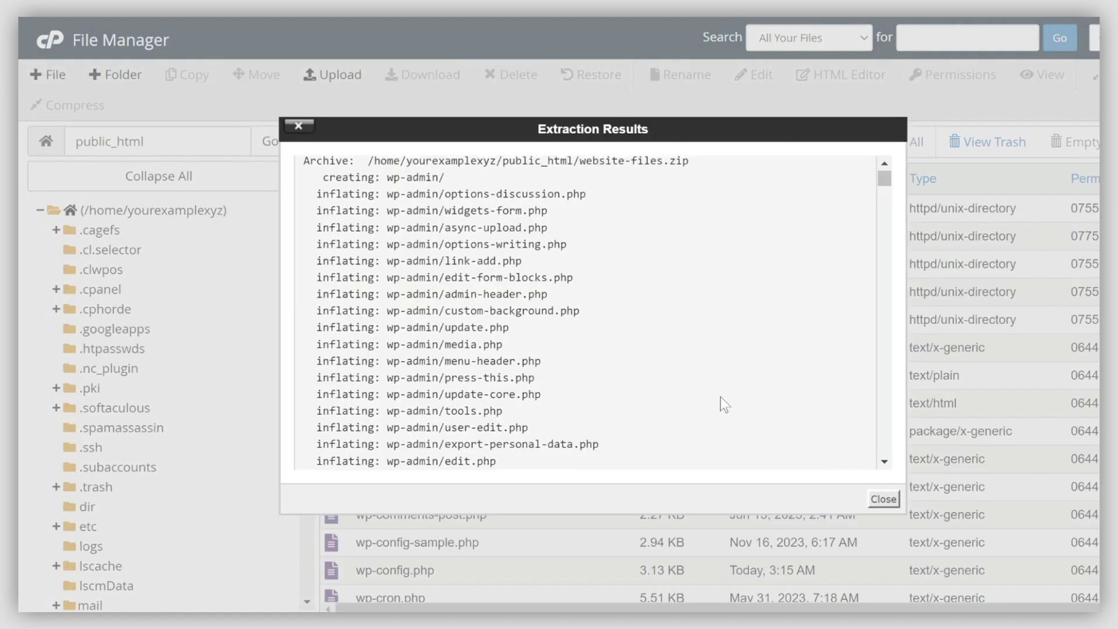
scroll(723, 403, "down", 5)
left_click(883, 499)
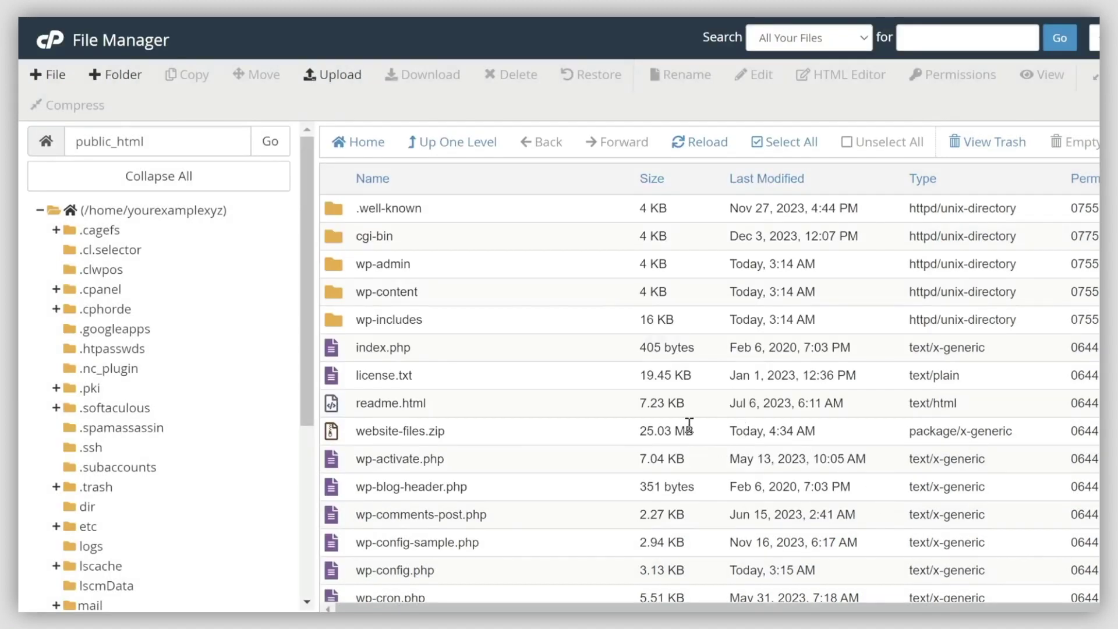
scroll(690, 427, "down", 4)
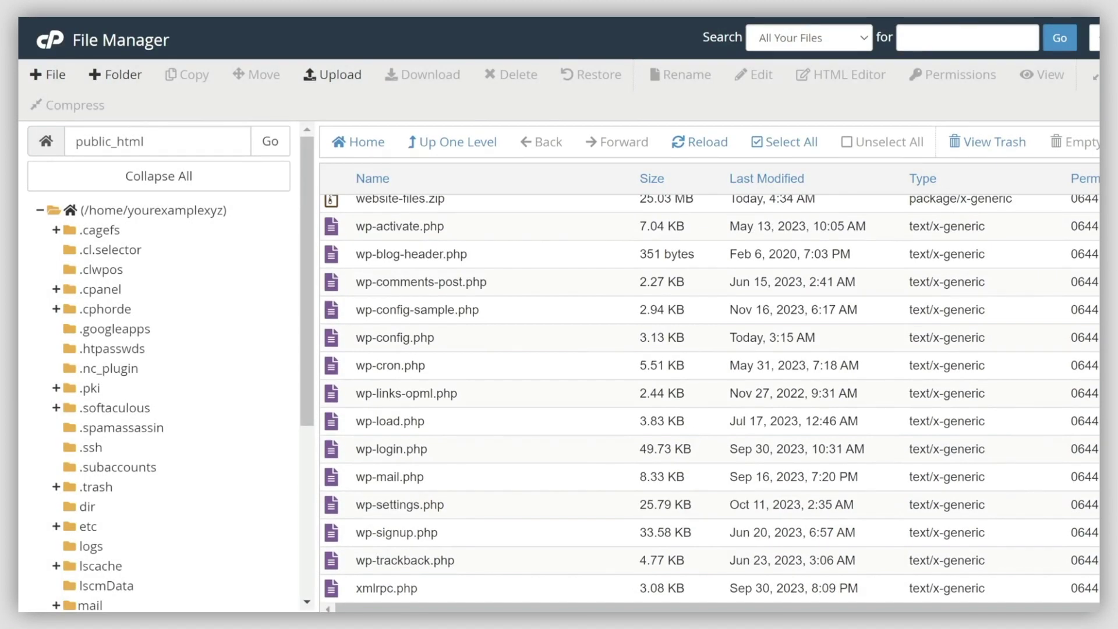
scroll(709, 396, "up", 4)
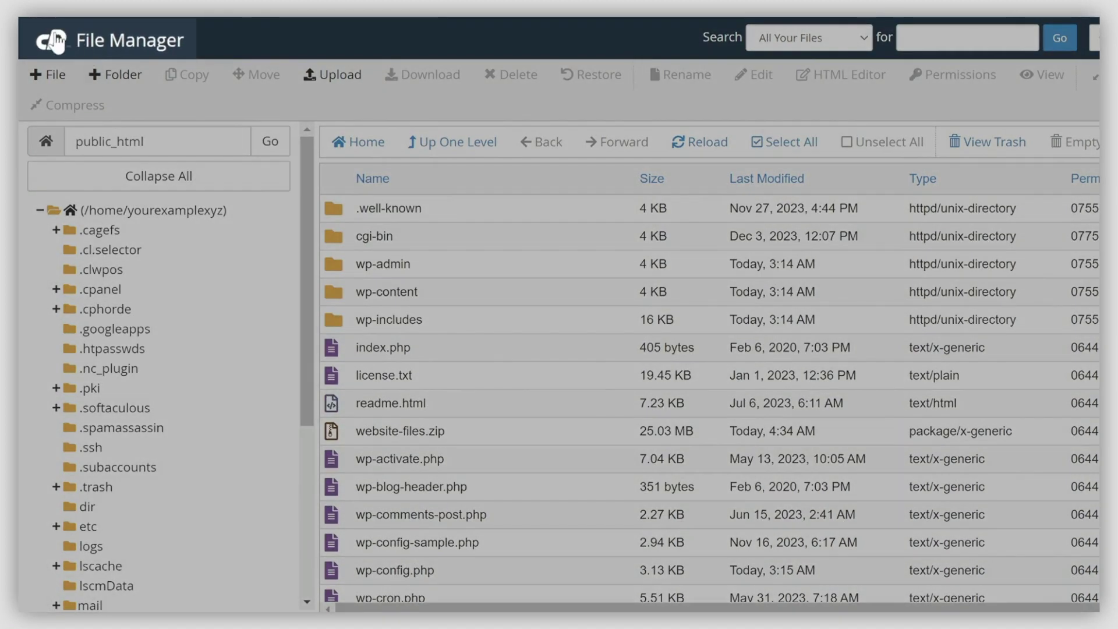
Create the MySQL database 'your-database' (yourexamplexyz_your-database).
left_click(56, 42)
scroll(465, 227, "down", 3)
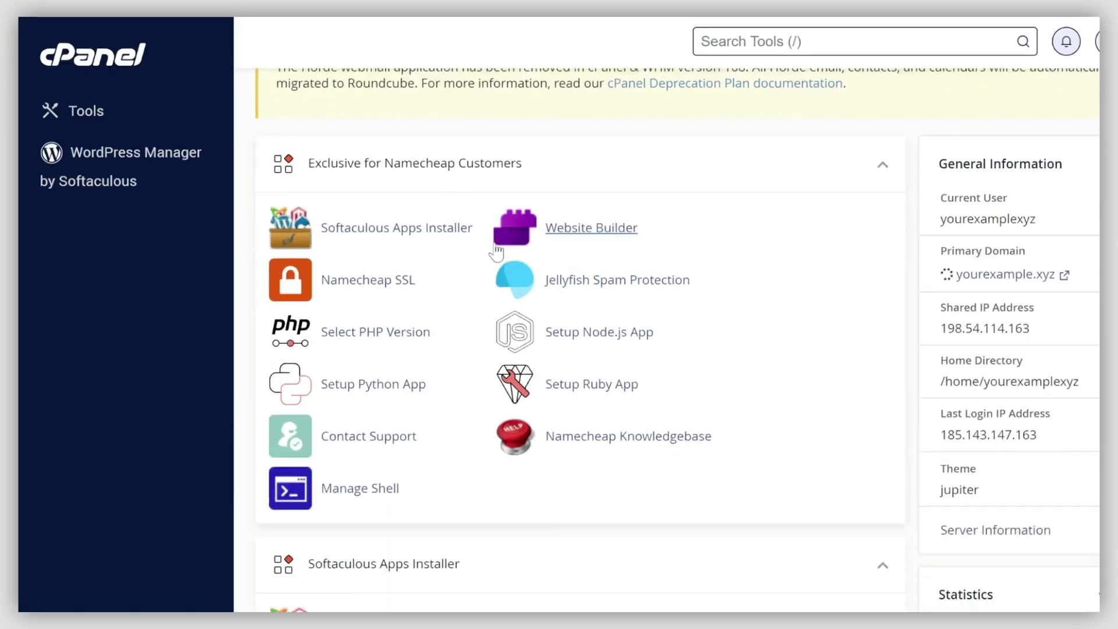
middle_click(496, 256)
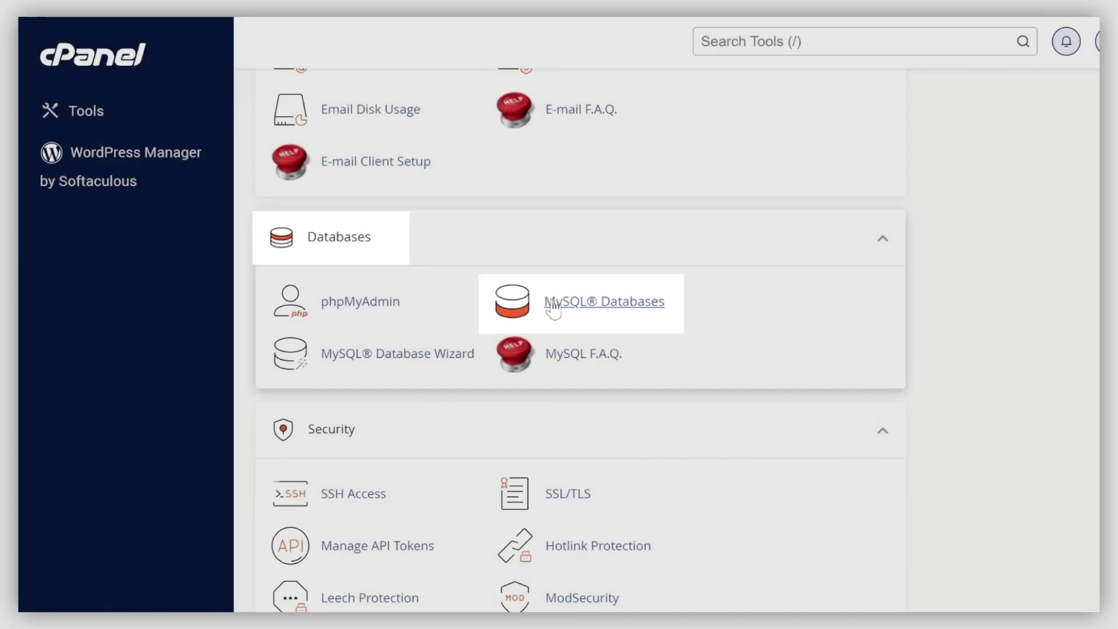
left_click(550, 302)
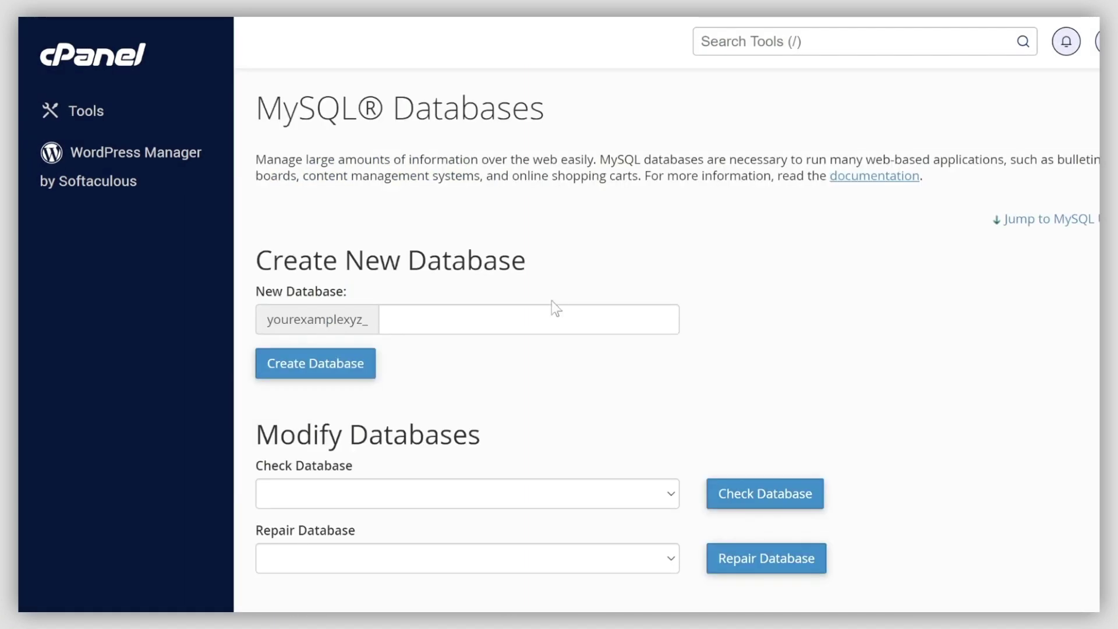
left_click(541, 308)
type("your-database")
left_click(350, 368)
left_click(707, 232)
Add a MySQL user 'your-database' with a generated strong password.
scroll(628, 416, "down", 10)
left_click(609, 283)
type("your-database")
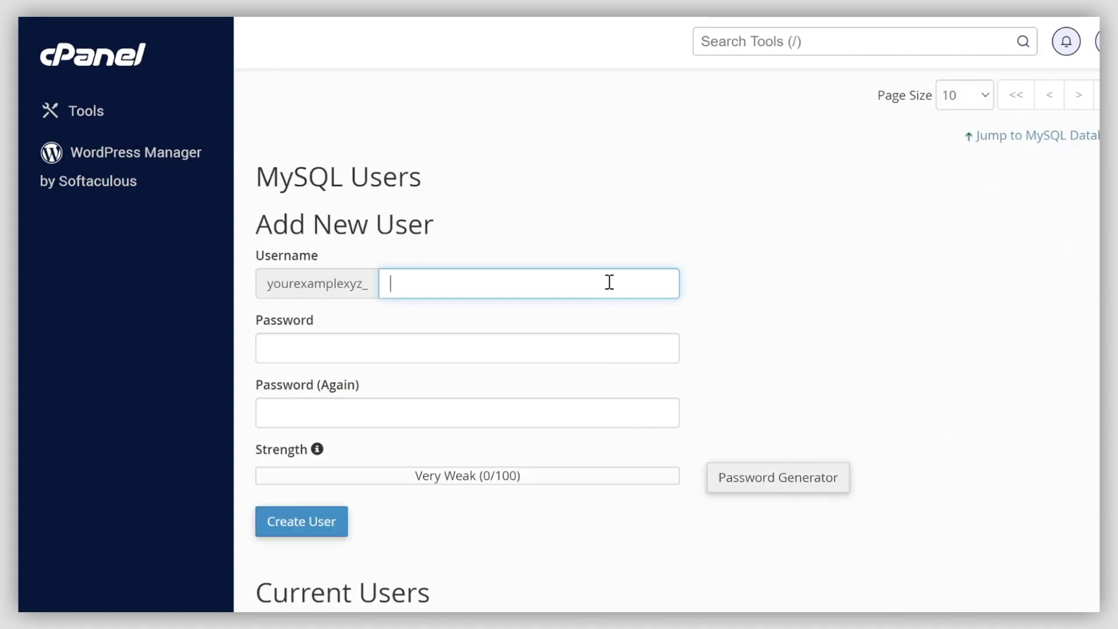
left_click(751, 480)
left_click(439, 355)
left_click(621, 425)
left_click(336, 539)
left_click(706, 234)
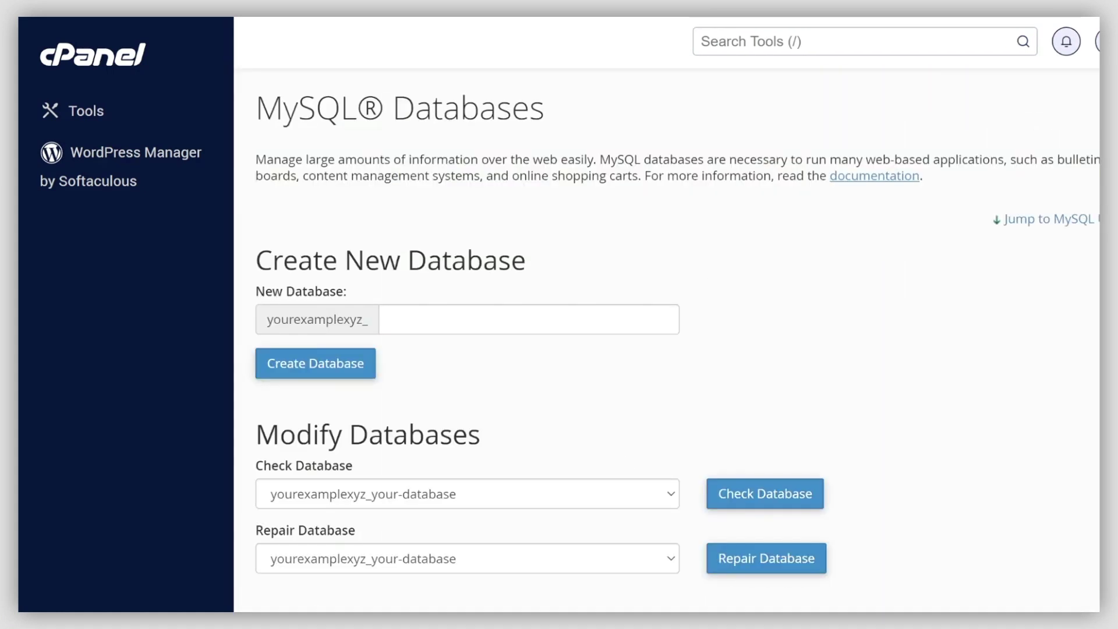
Add the new user to yourexamplexyz_your-database with ALL PRIVILEGES.
scroll(633, 380, "down", 5)
scroll(631, 372, "down", 10)
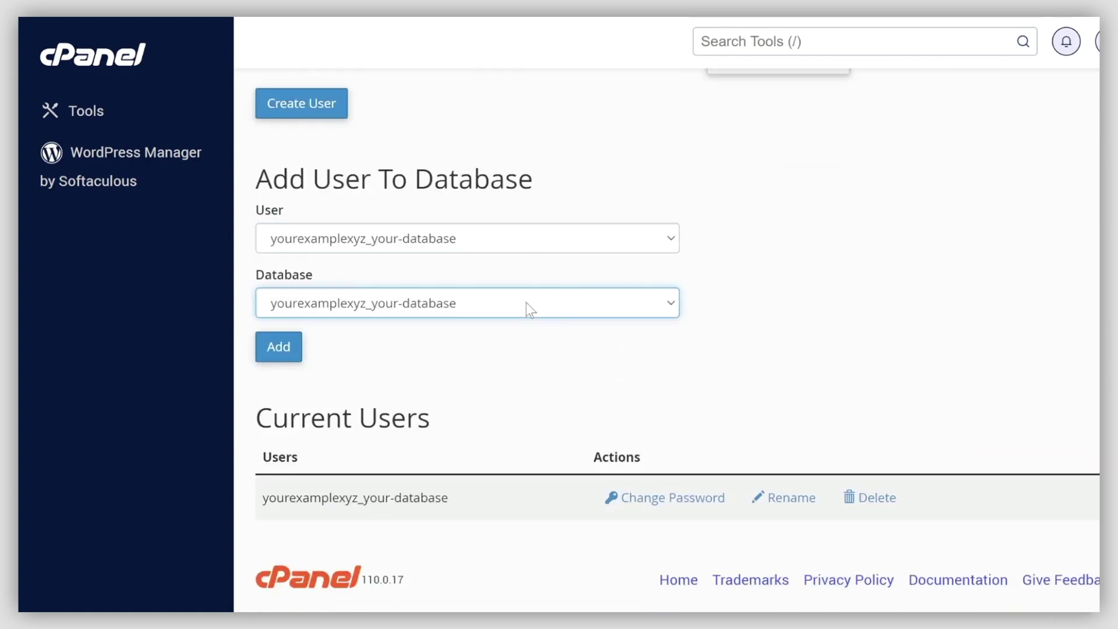
left_click(293, 353)
left_click(349, 267)
scroll(514, 341, "down", 5)
left_click(340, 472)
left_click(698, 527)
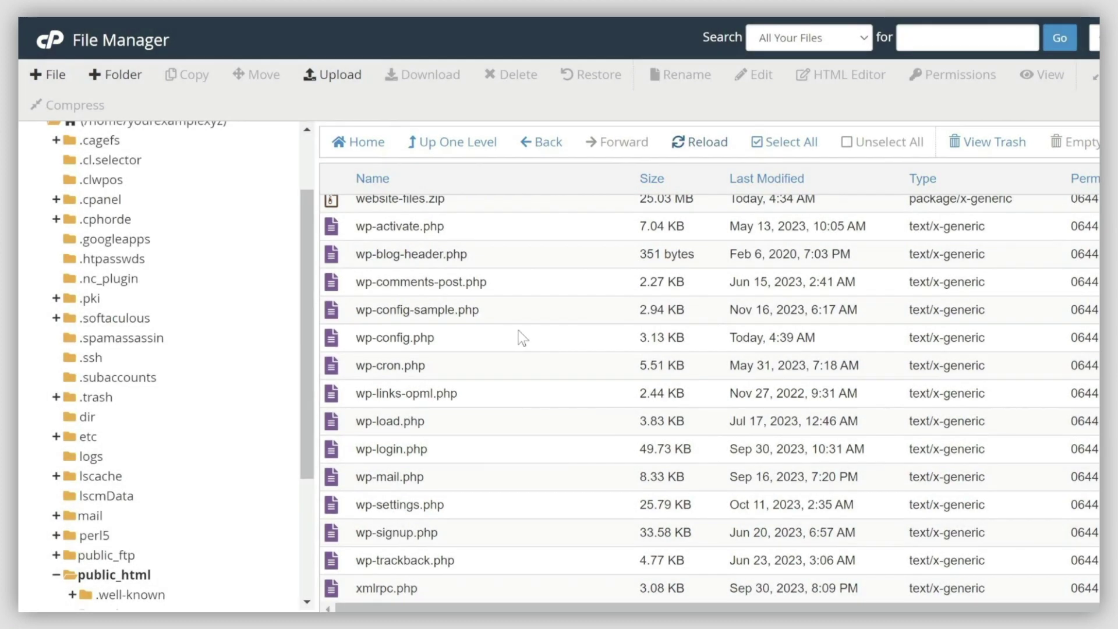
Replace DB_NAME, DB_USER and DB_PASSWORD in wp-config.php with the new database values and save.
right_click(518, 330)
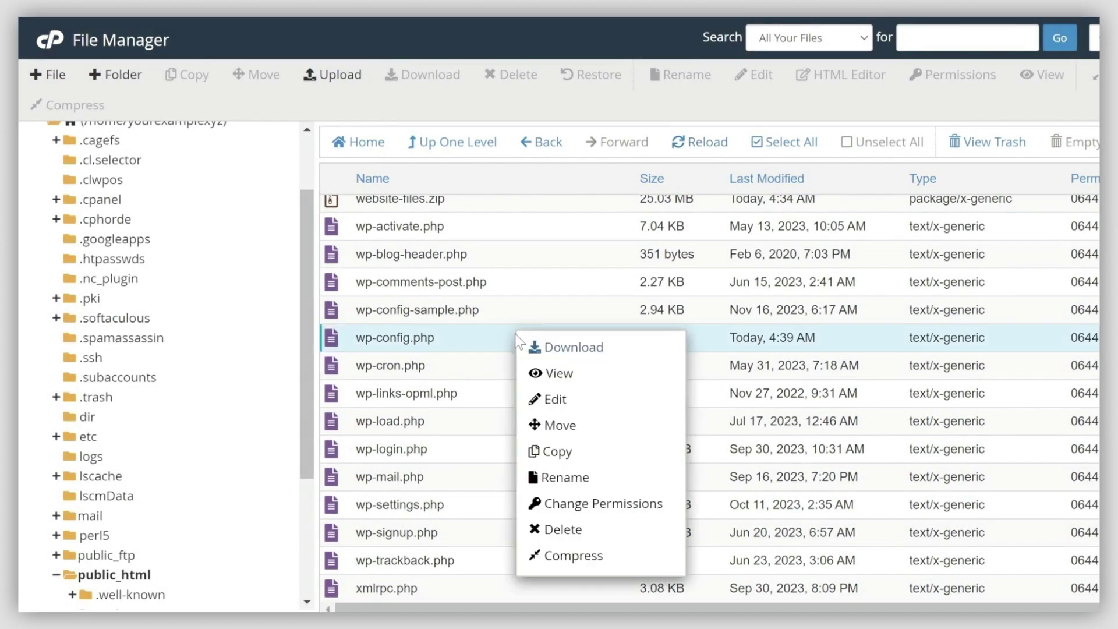
left_click(574, 409)
left_click(751, 449)
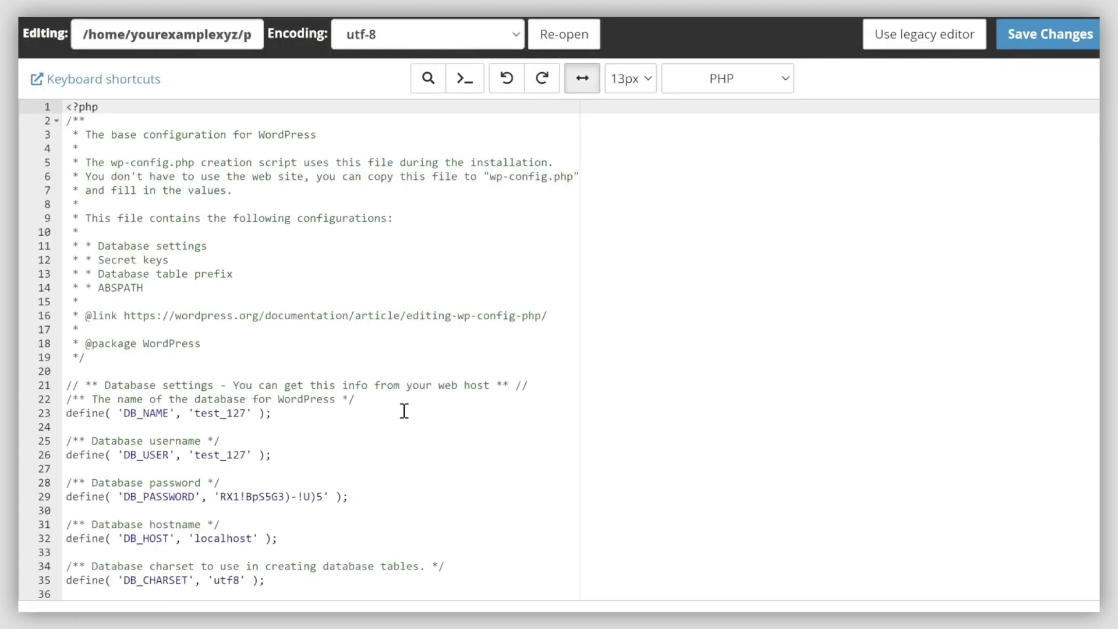
scroll(404, 411, "down", 5)
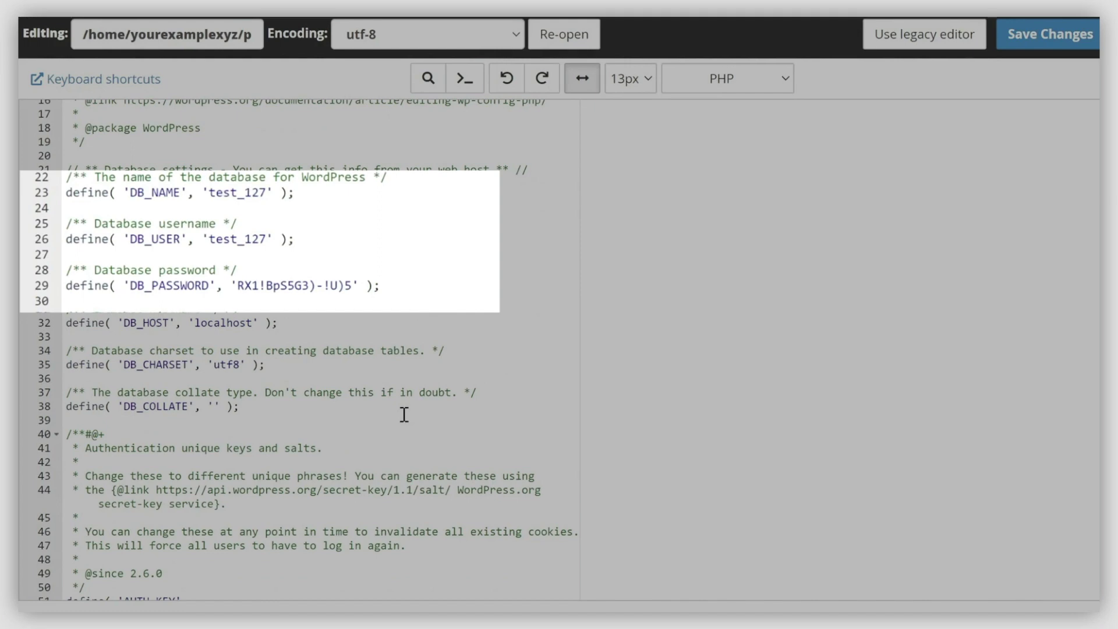
double_click(239, 192)
key("ctrl+v")
double_click(239, 239)
key("ctrl+v")
left_click_drag(237, 285, 356, 284)
key("ctrl+v")
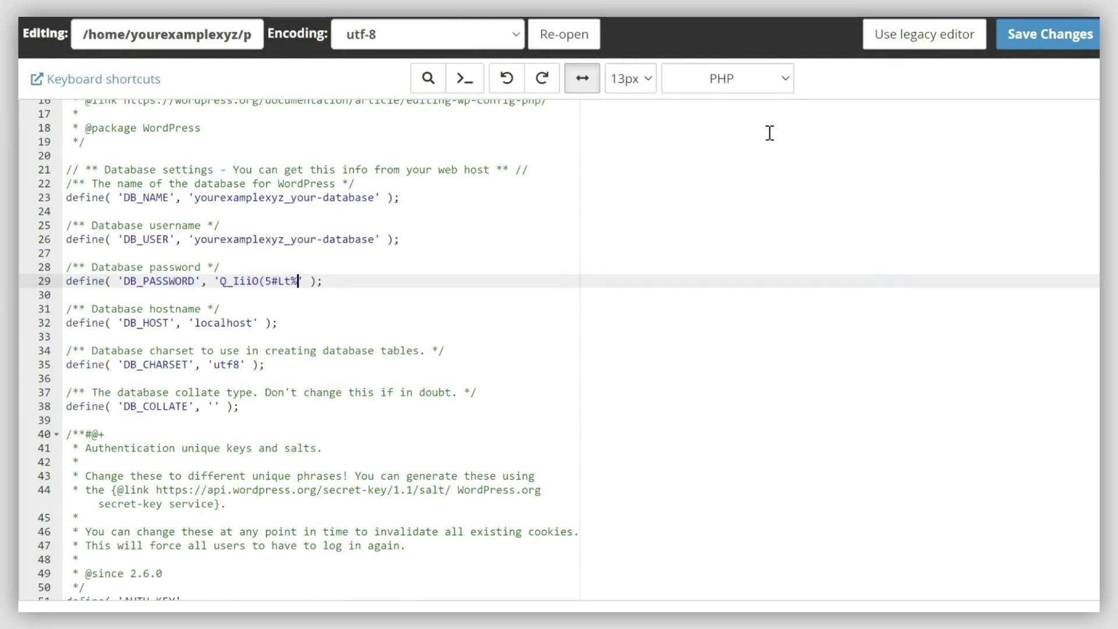
left_click(1013, 37)
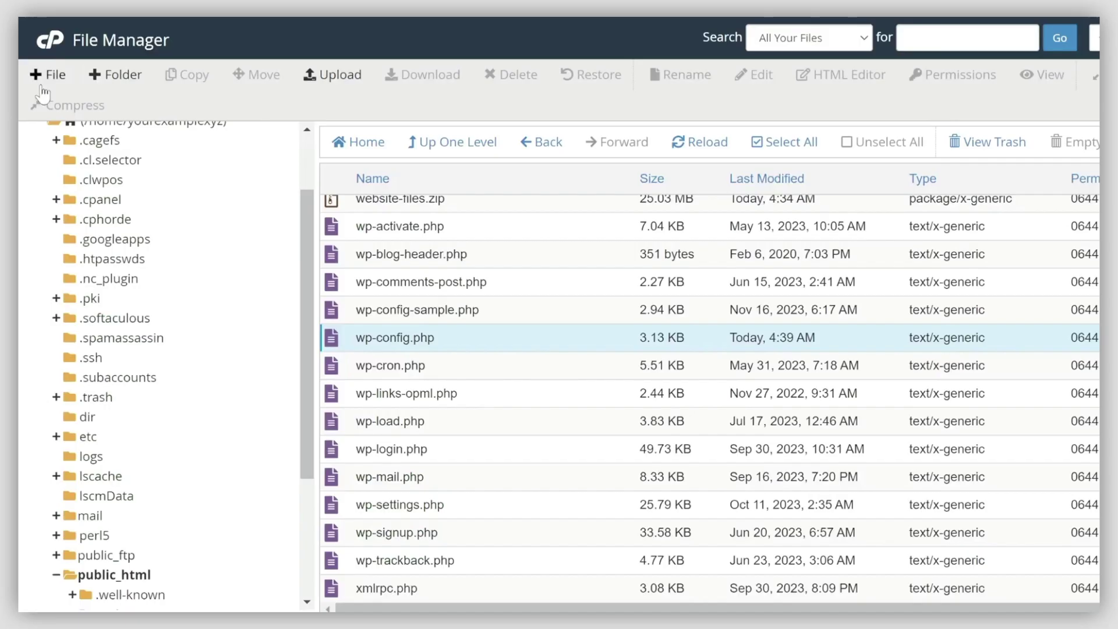
In phpMyAdmin, import your-database.sql into yourexamplexyz_your-database, running all 57 queries.
left_click(50, 40)
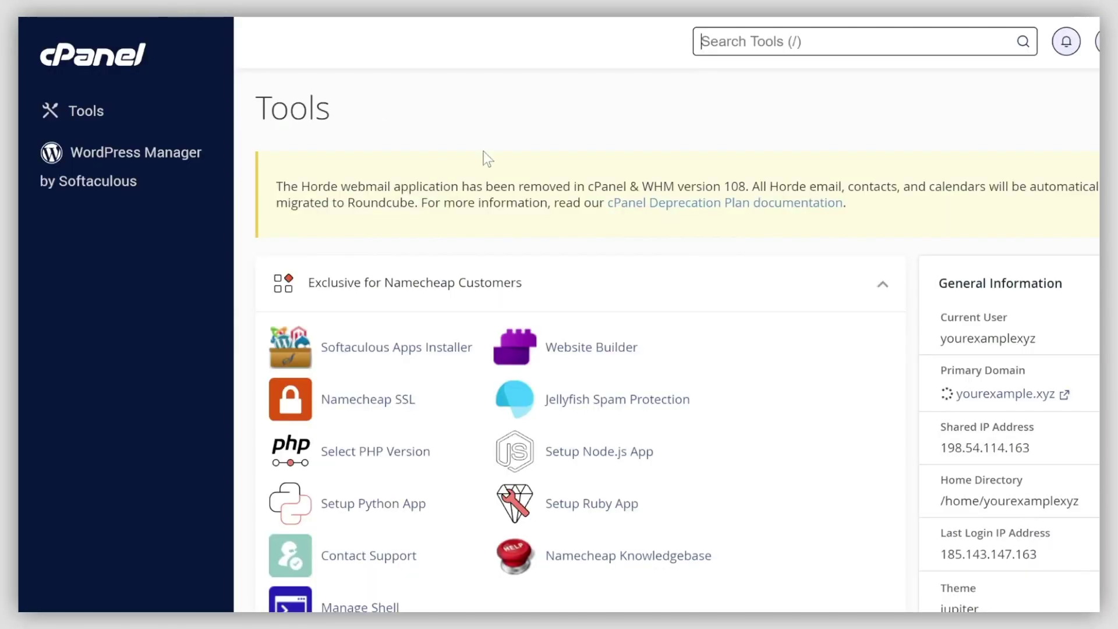
middle_click(493, 159)
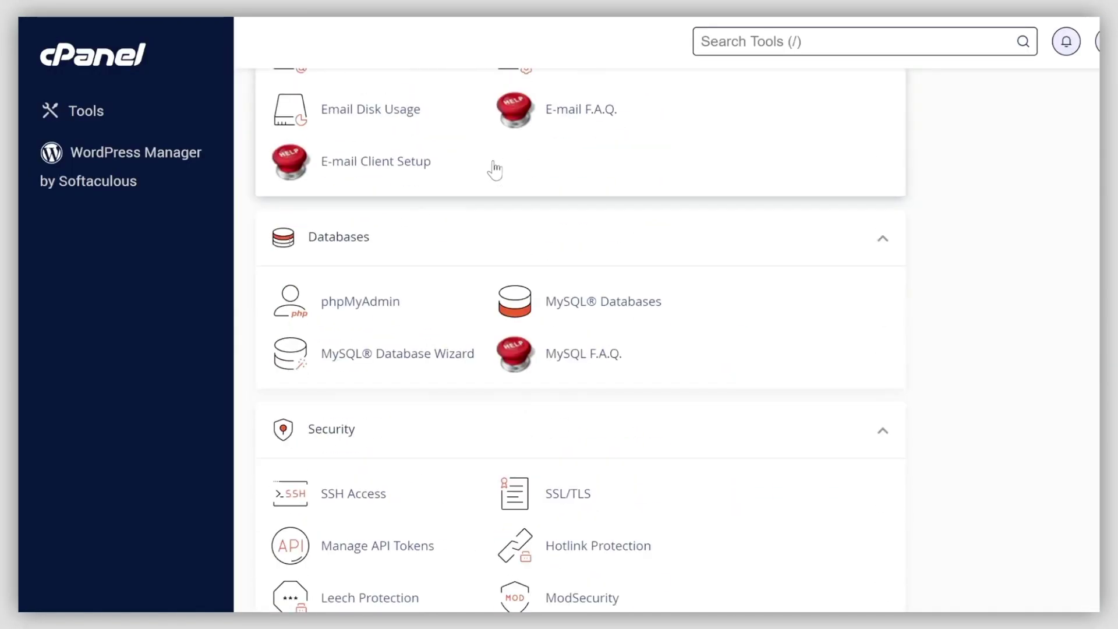
left_click(391, 308)
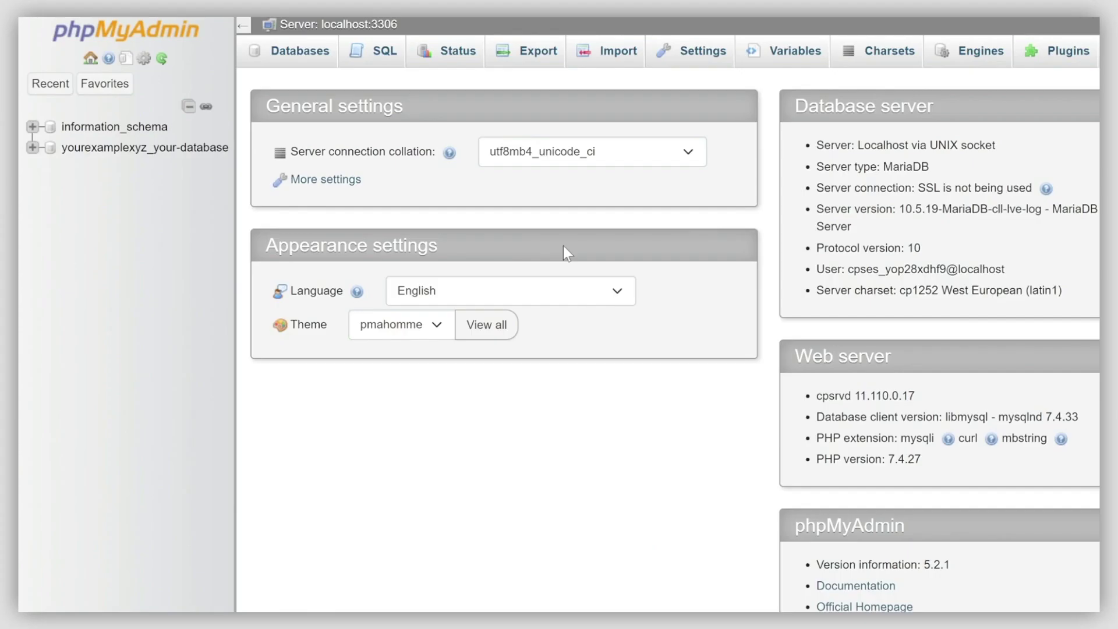
left_click(206, 153)
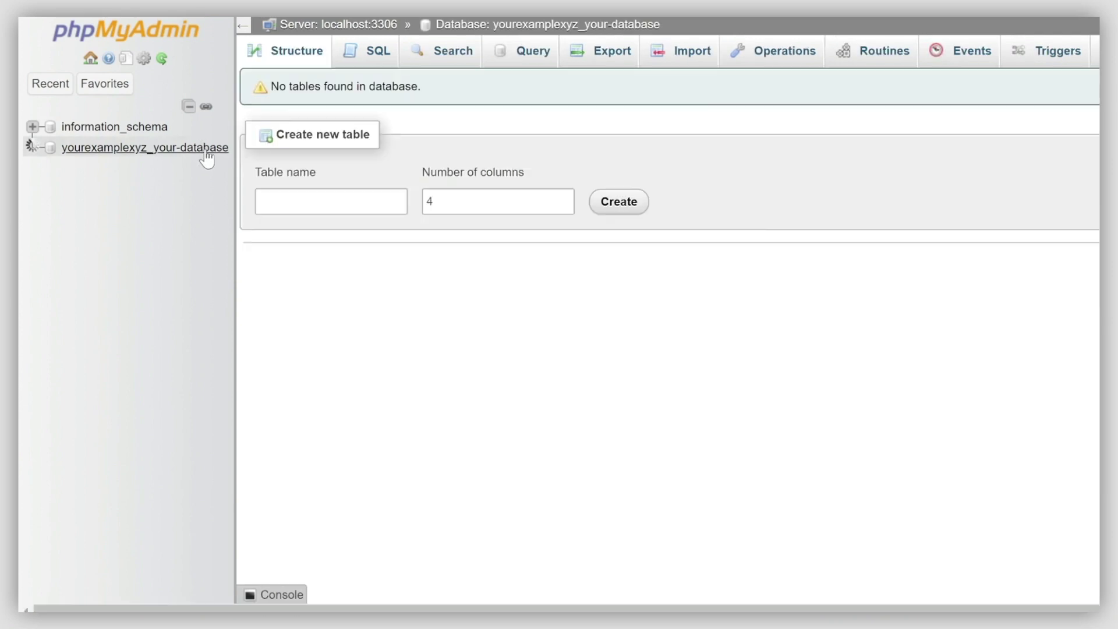
left_click(680, 58)
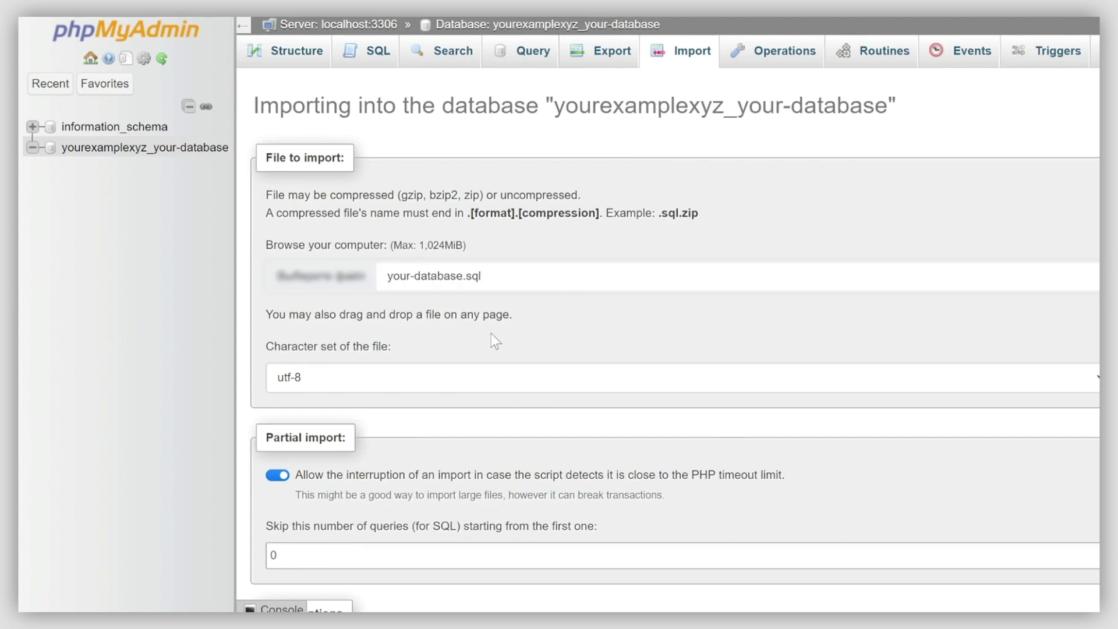
scroll(496, 340, "down", 6)
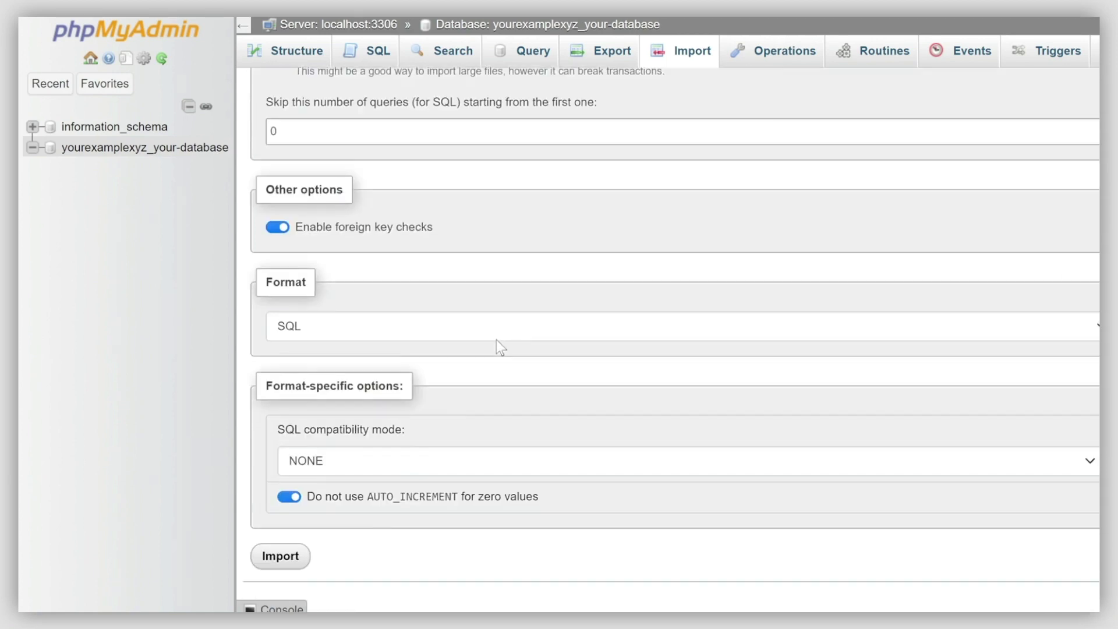
left_click(286, 563)
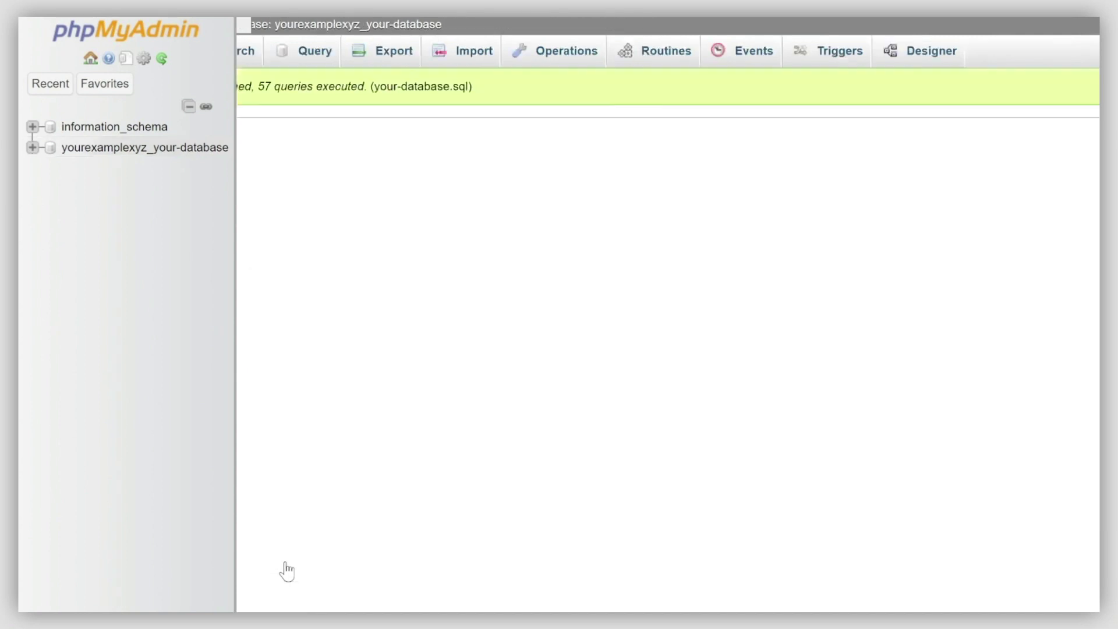